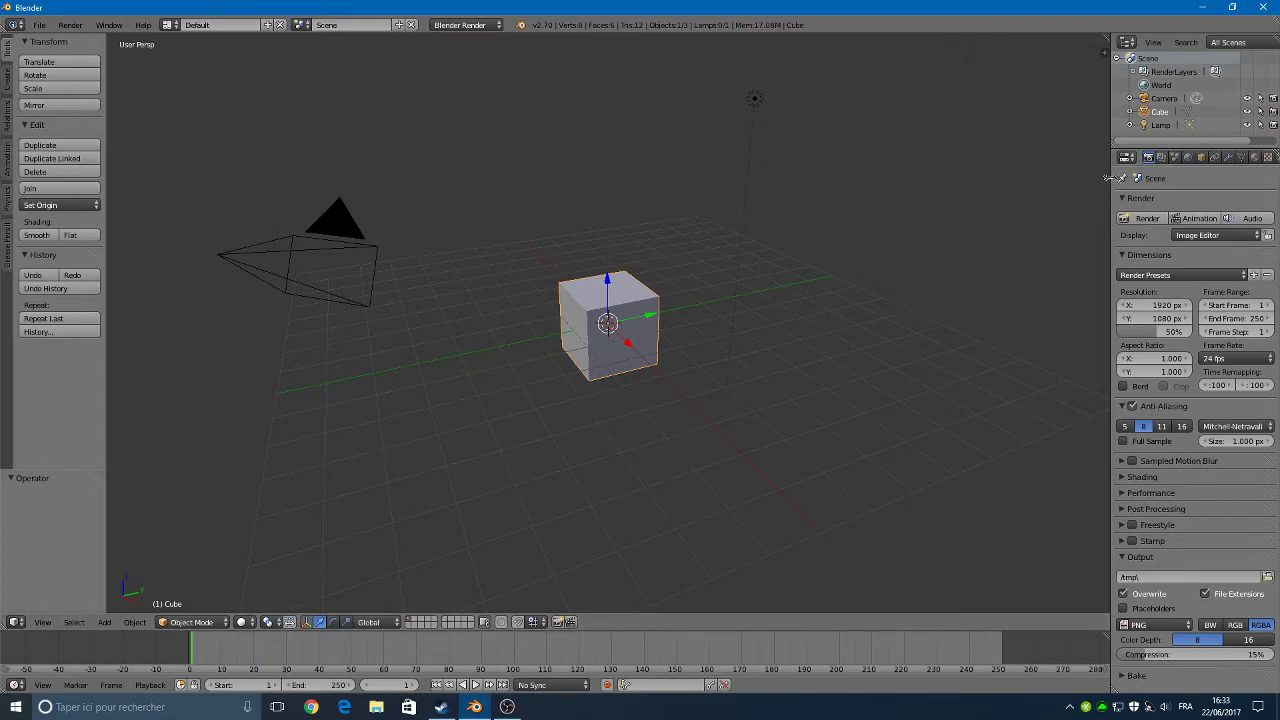
# Drag the viewport/Properties divider left to widen the render settings panel
pyautogui.moveTo(1112, 178); pyautogui.dragTo(901, 177)
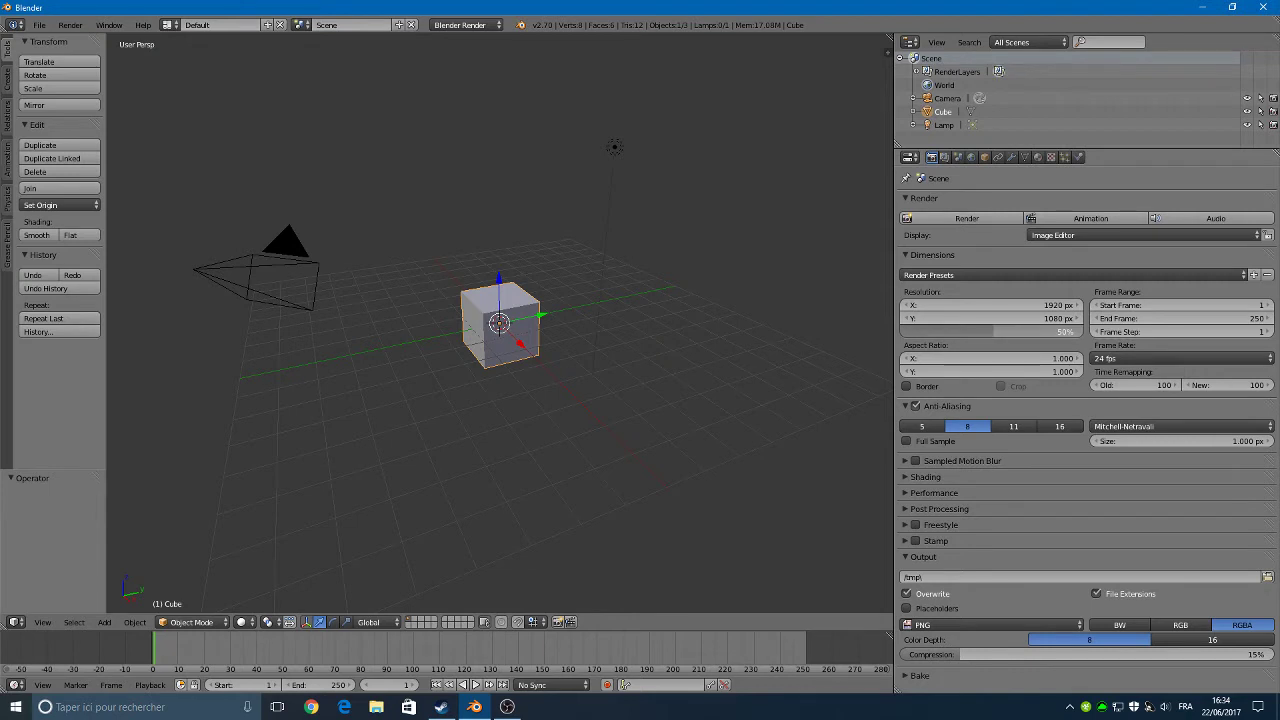
# Raise the resolution scale from 50% to 100% for full 1920x1080 renders, keeping PNG output
pyautogui.moveTo(1068, 331); pyautogui.dragTo(1090, 338)
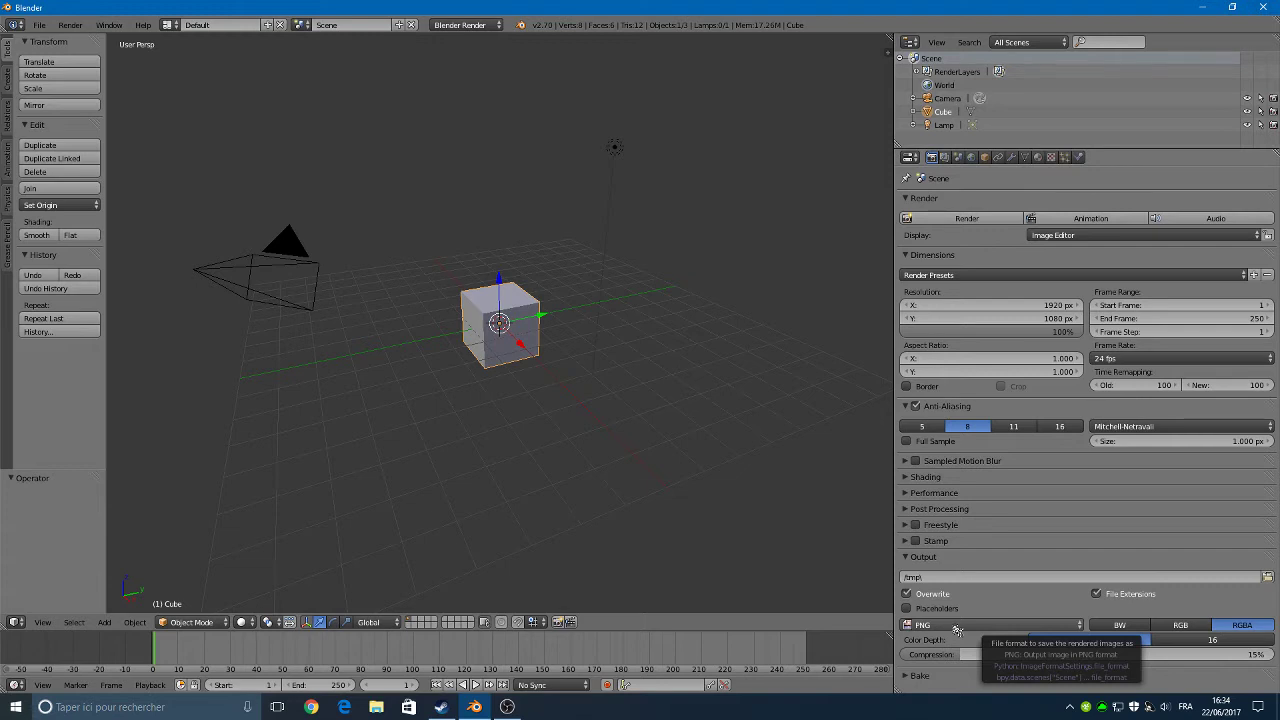
pyautogui.click(957, 630)
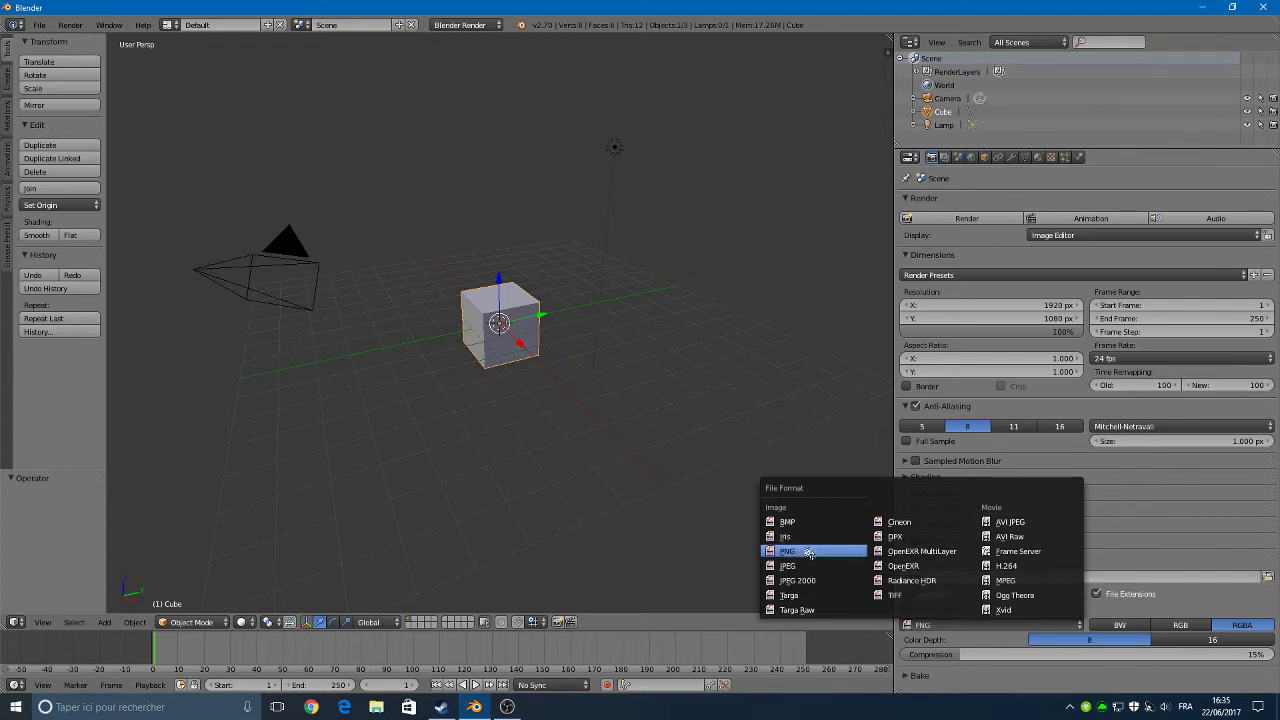
pyautogui.click(808, 550)
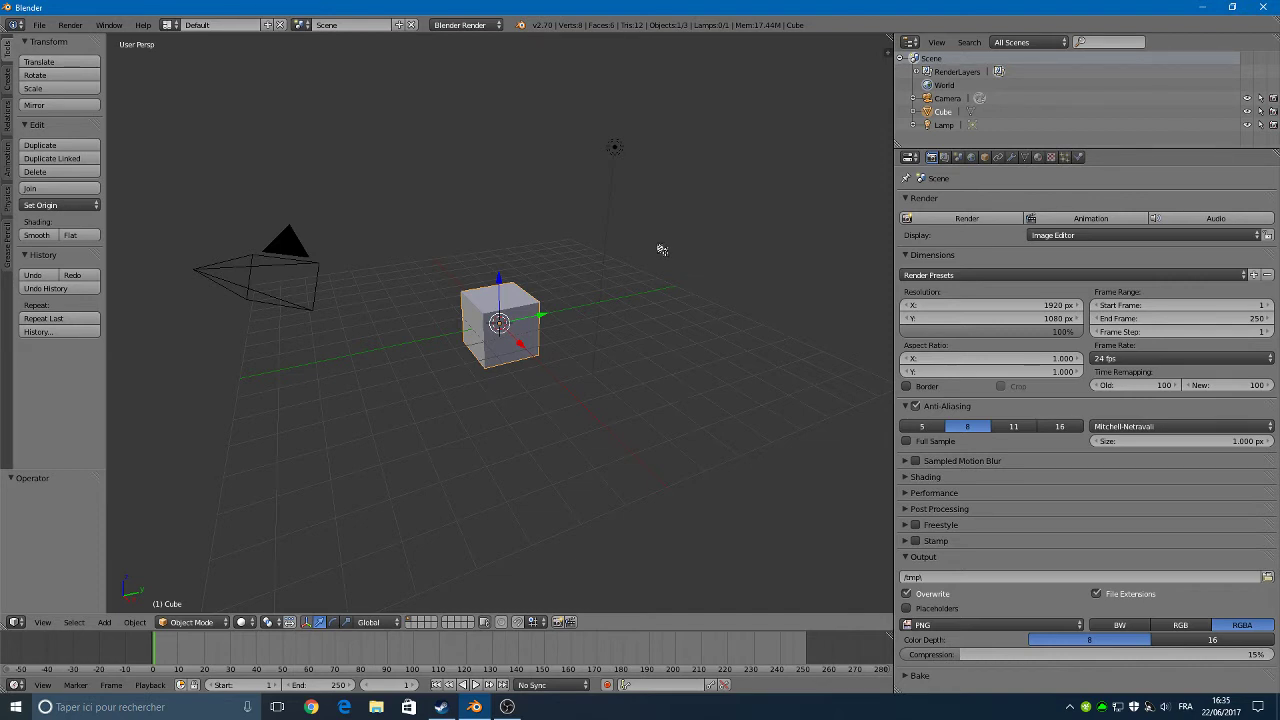
pyautogui.click(40, 27)
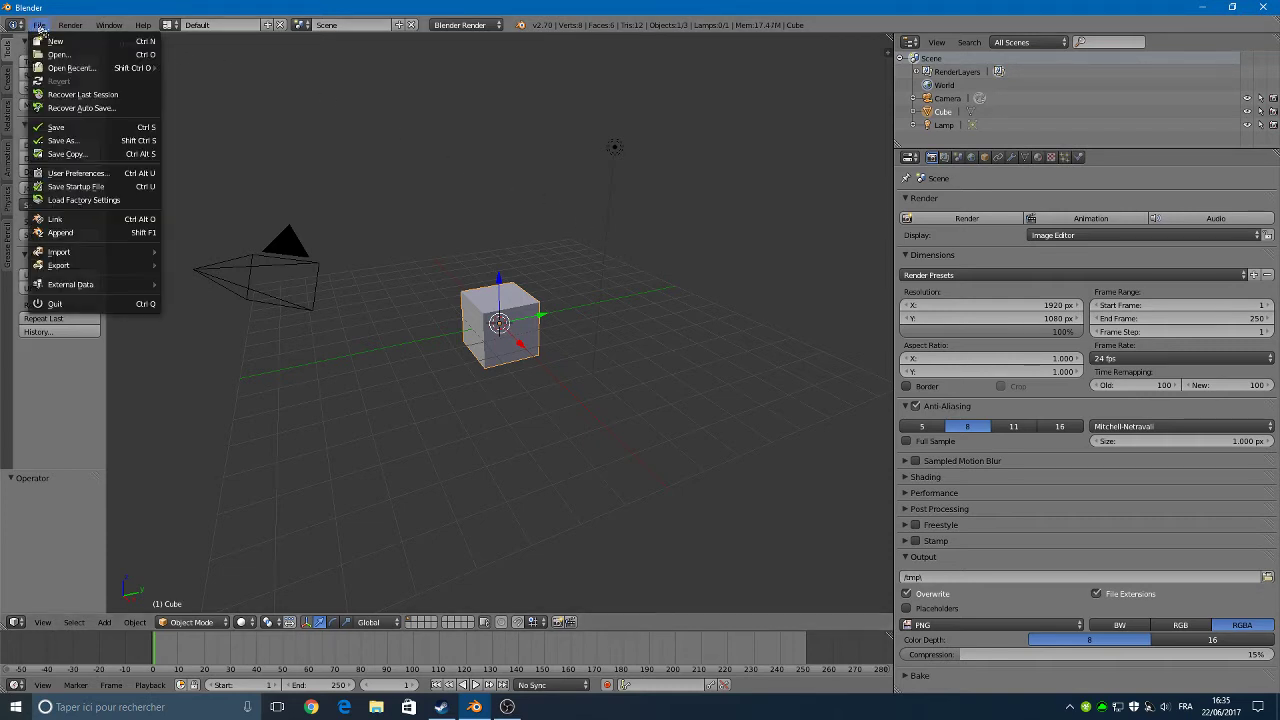
pyautogui.click(102, 175)
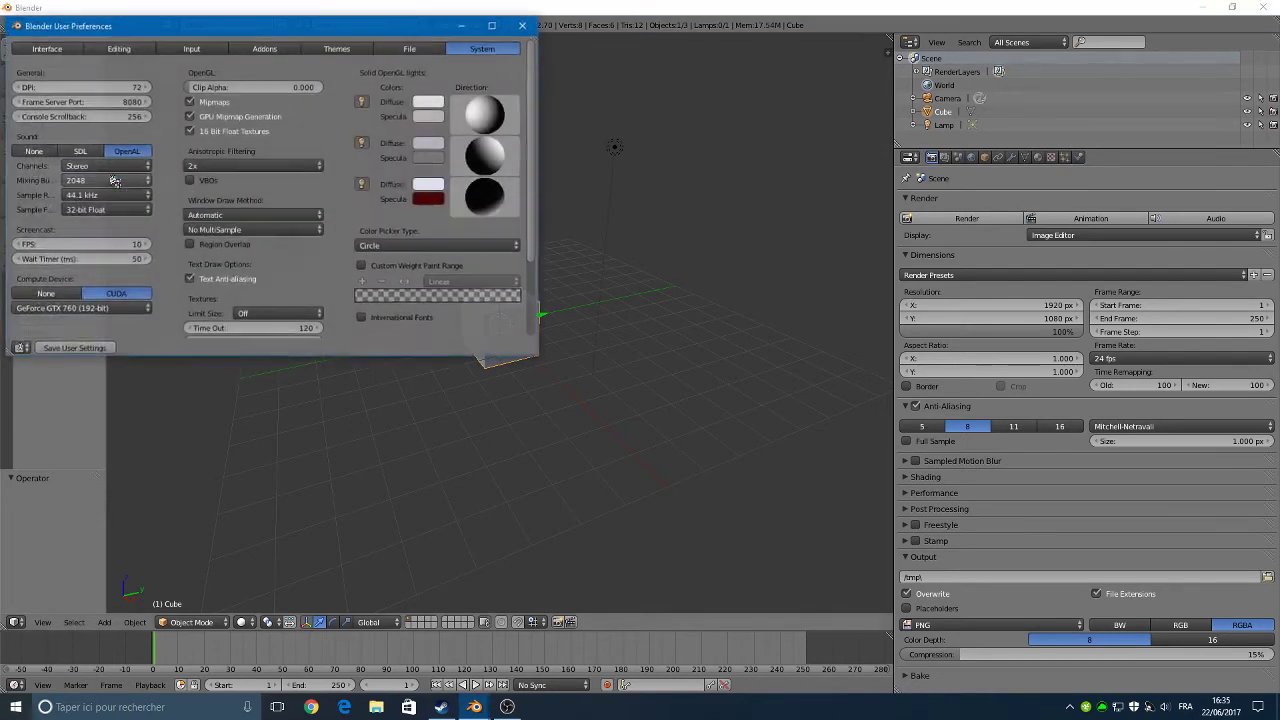
pyautogui.moveTo(257, 28)
pyautogui.mouseDown()
pyautogui.moveTo(461, 133)
pyautogui.moveTo(503, 135)
pyautogui.mouseUp()
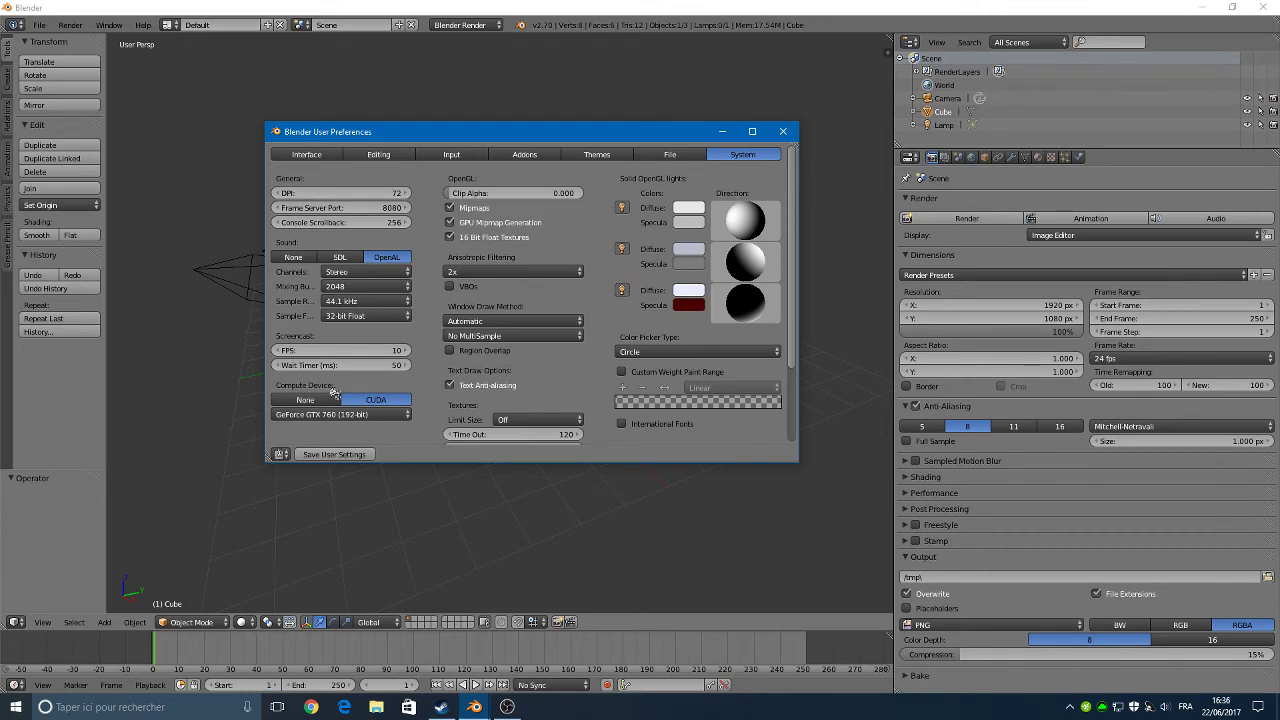
pyautogui.click(308, 401)
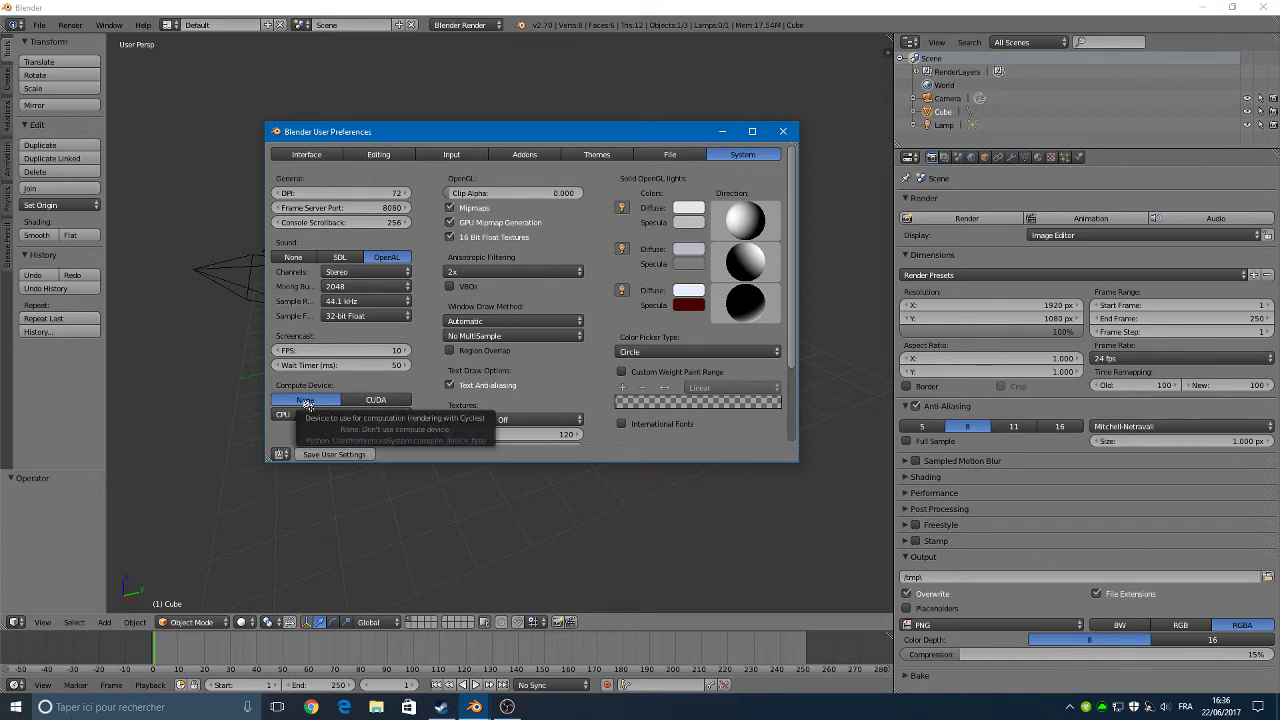
pyautogui.click(285, 414)
pyautogui.click(288, 414)
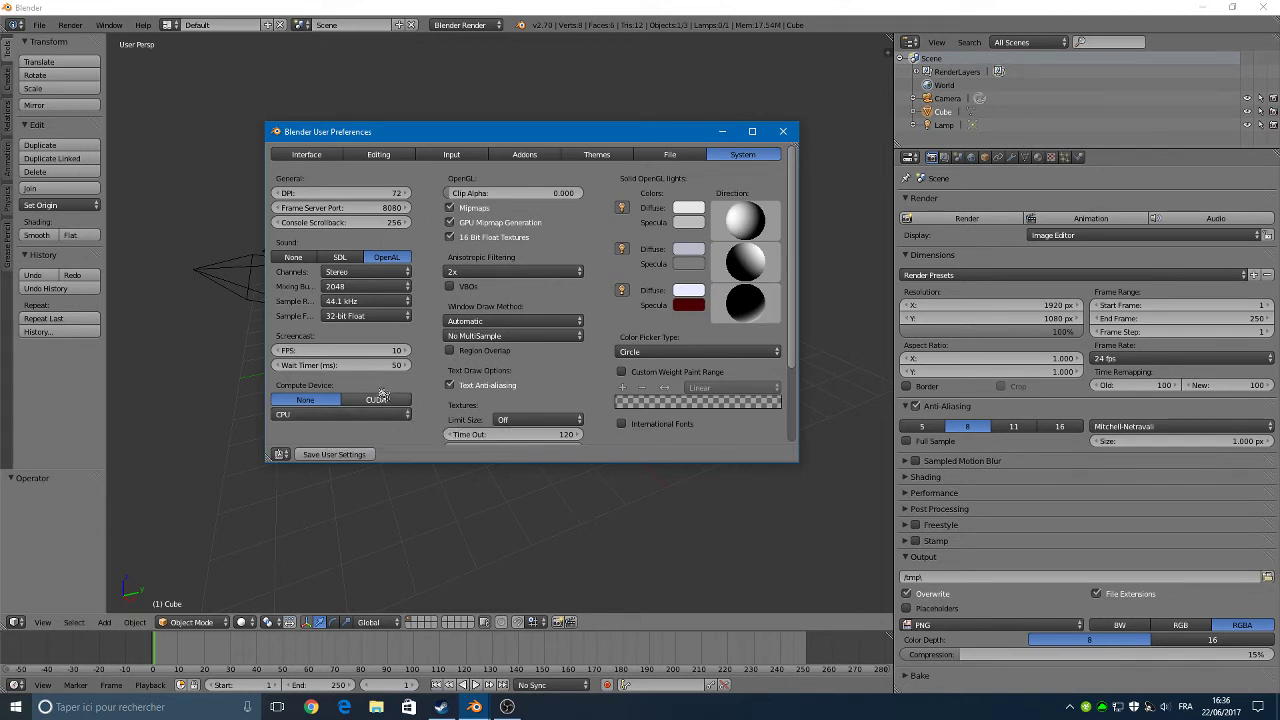
pyautogui.click(376, 400)
pyautogui.click(370, 414)
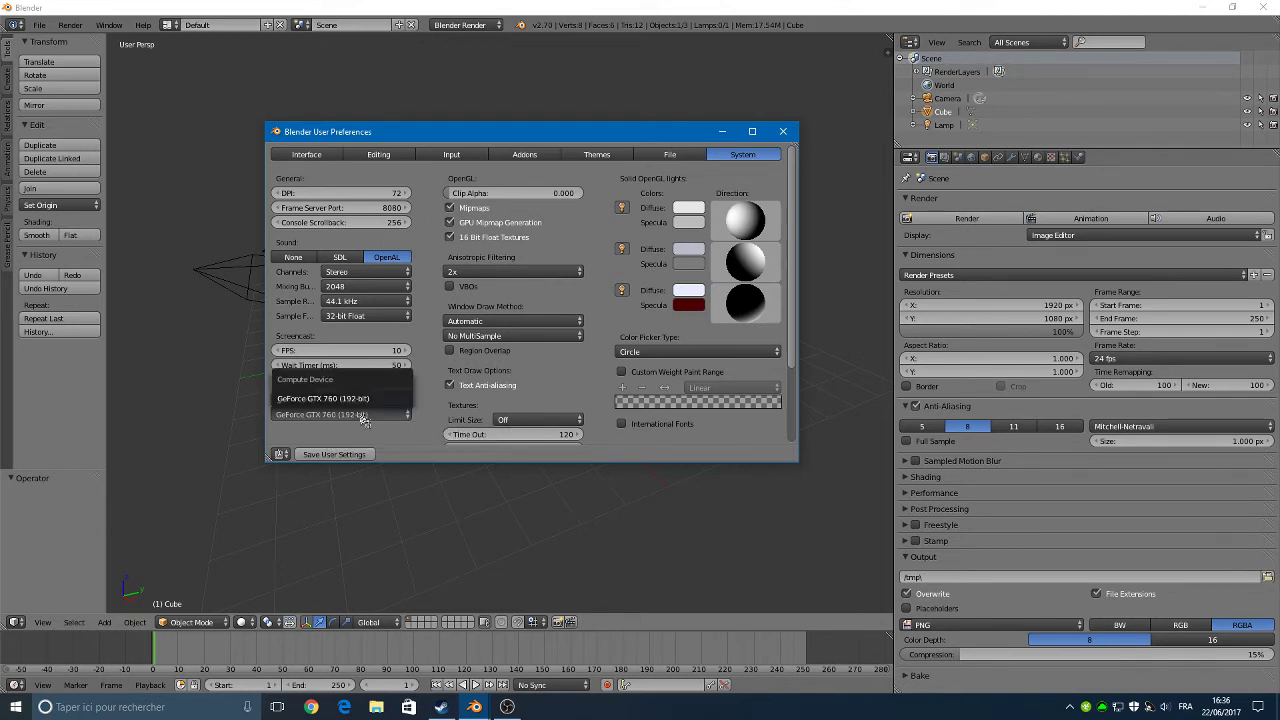
pyautogui.click(362, 418)
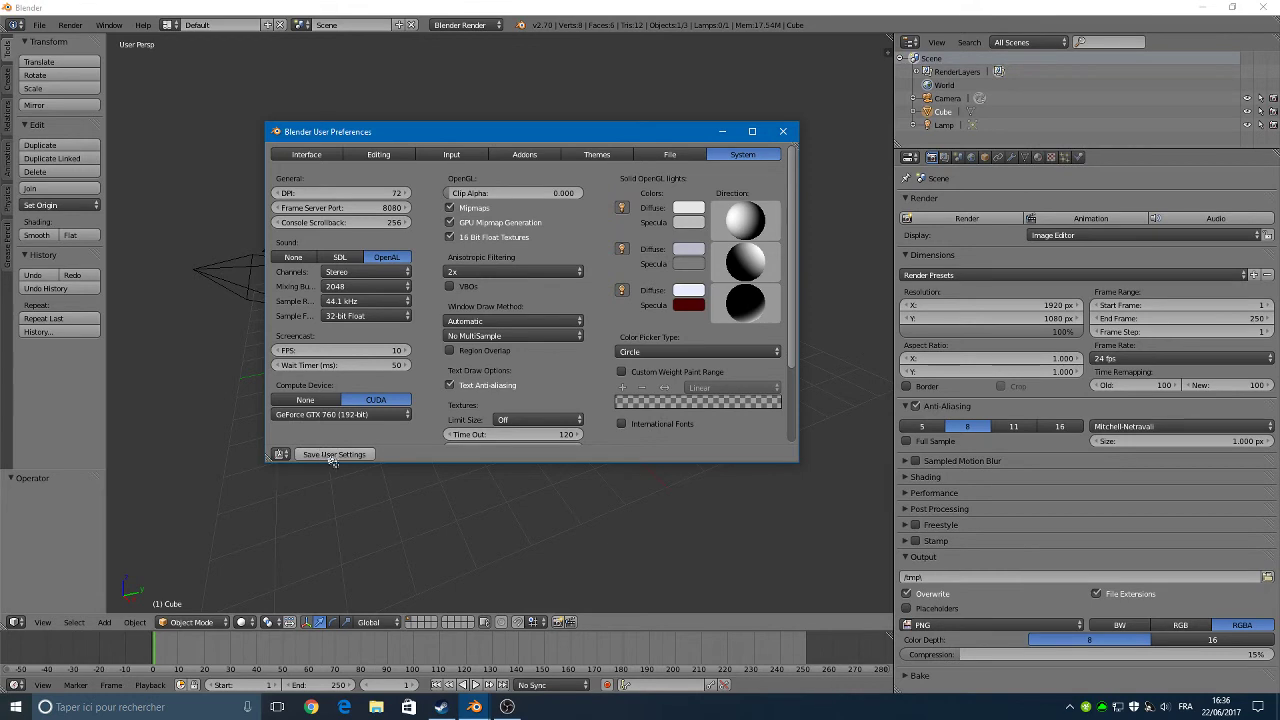
pyautogui.click(785, 134)
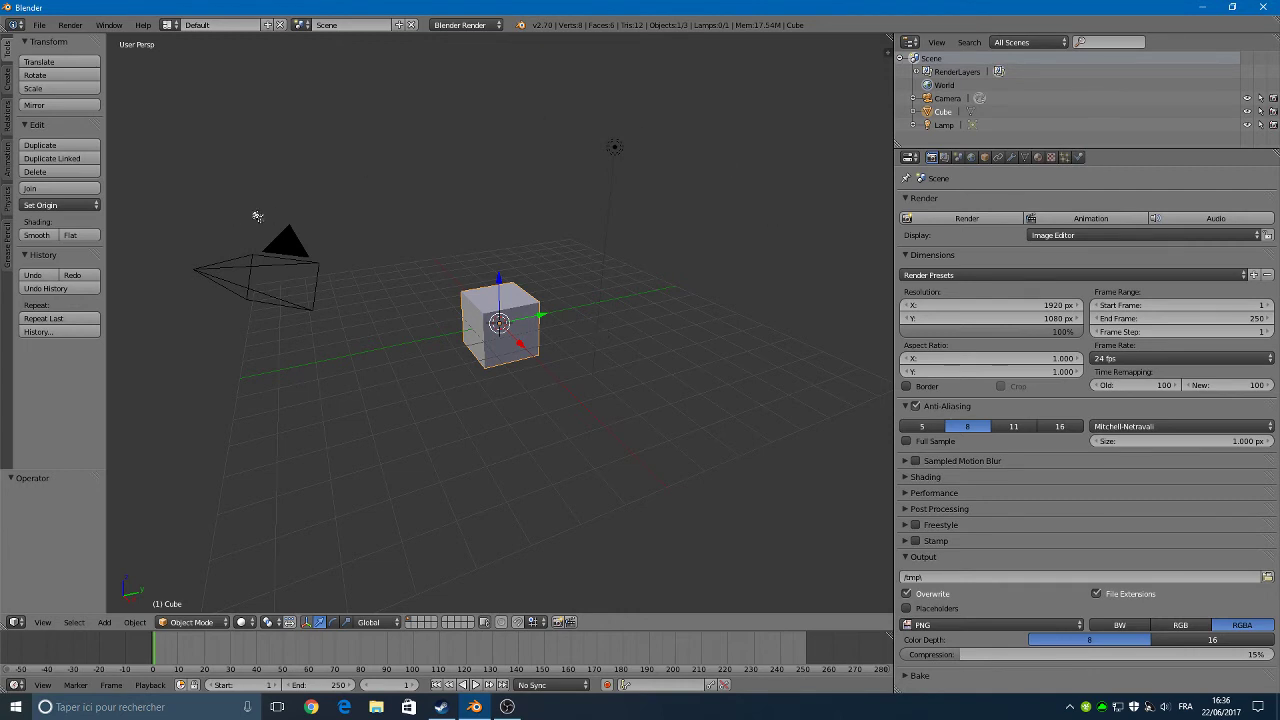
# Select the camera instead of the cube and grab it to reposition it
pyautogui.rightClick(288, 250)
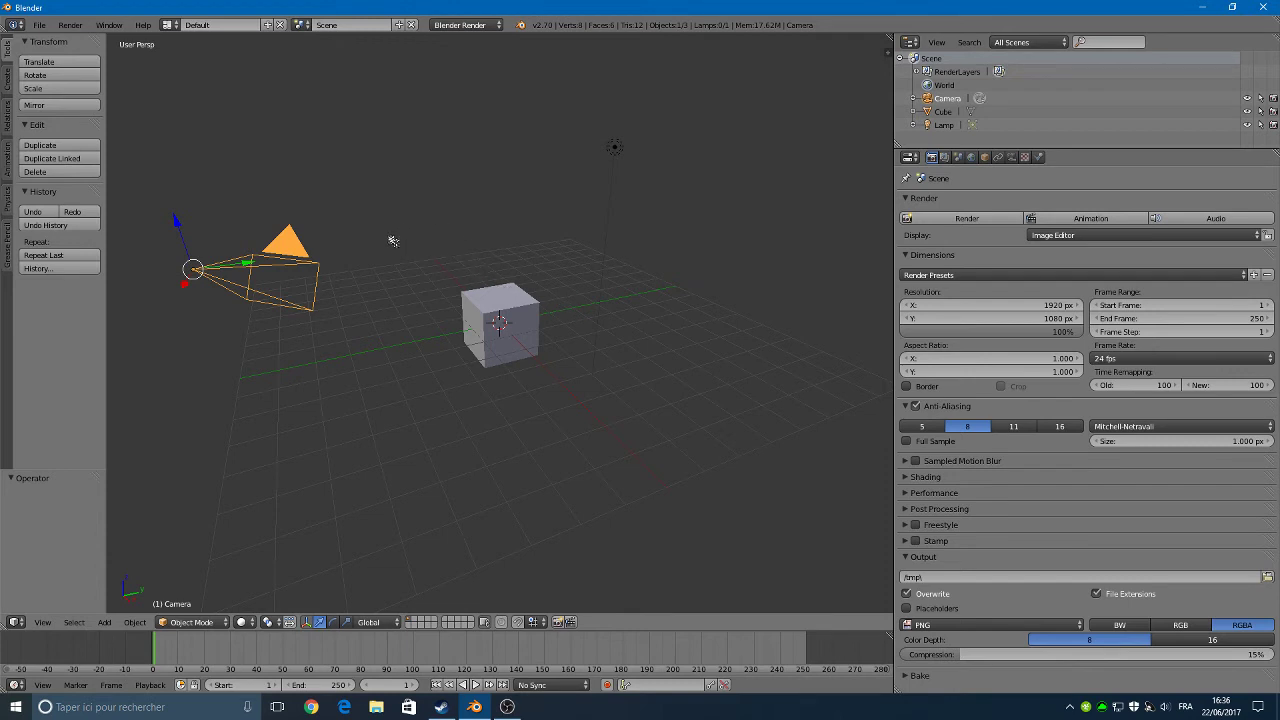
pyautogui.press('g')
pyautogui.moveTo(402, 237)
pyautogui.mouseDown(button='middle')
pyautogui.moveTo(471, 249)
pyautogui.moveTo(434, 260)
pyautogui.mouseUp(button='middle')
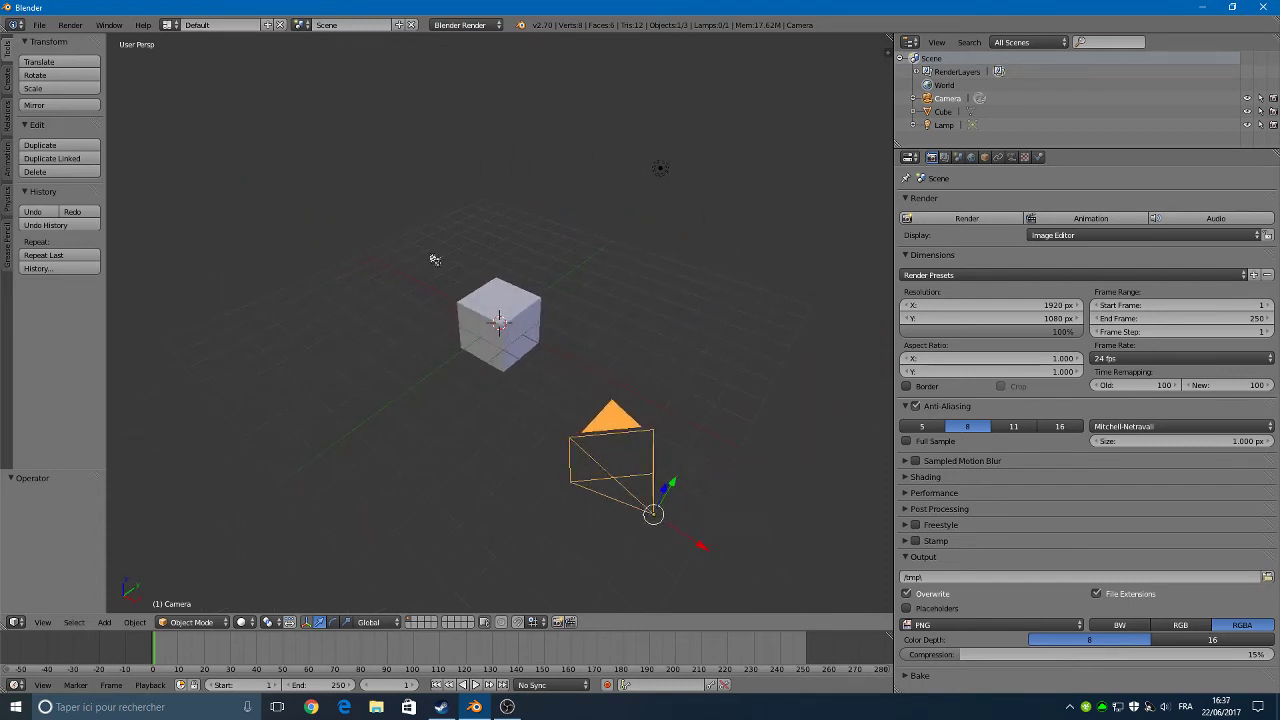
pyautogui.hotkey('ctrl', 'z')
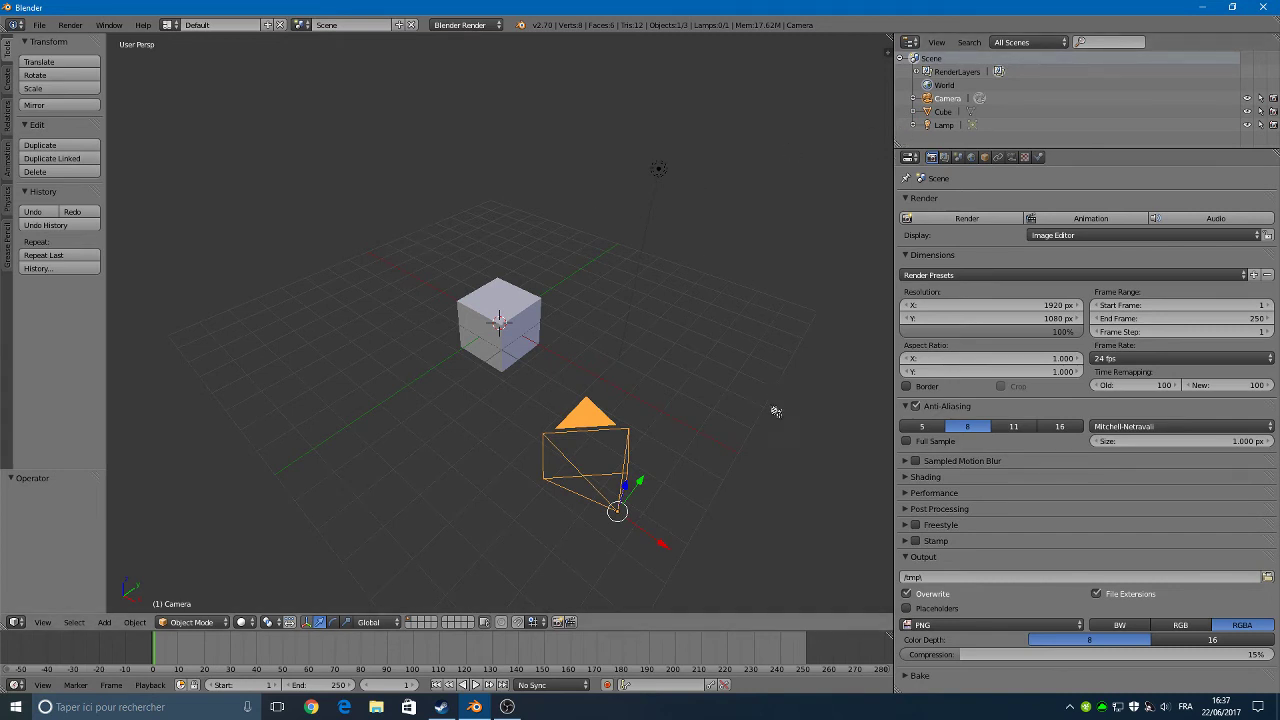
# Zoom out and orbit to see the camera beside the cube, then render frame 1 with F12
pyautogui.scroll(-2, 763, 440)
pyautogui.moveTo(763, 440); pyautogui.dragTo(709, 420, button='middle')
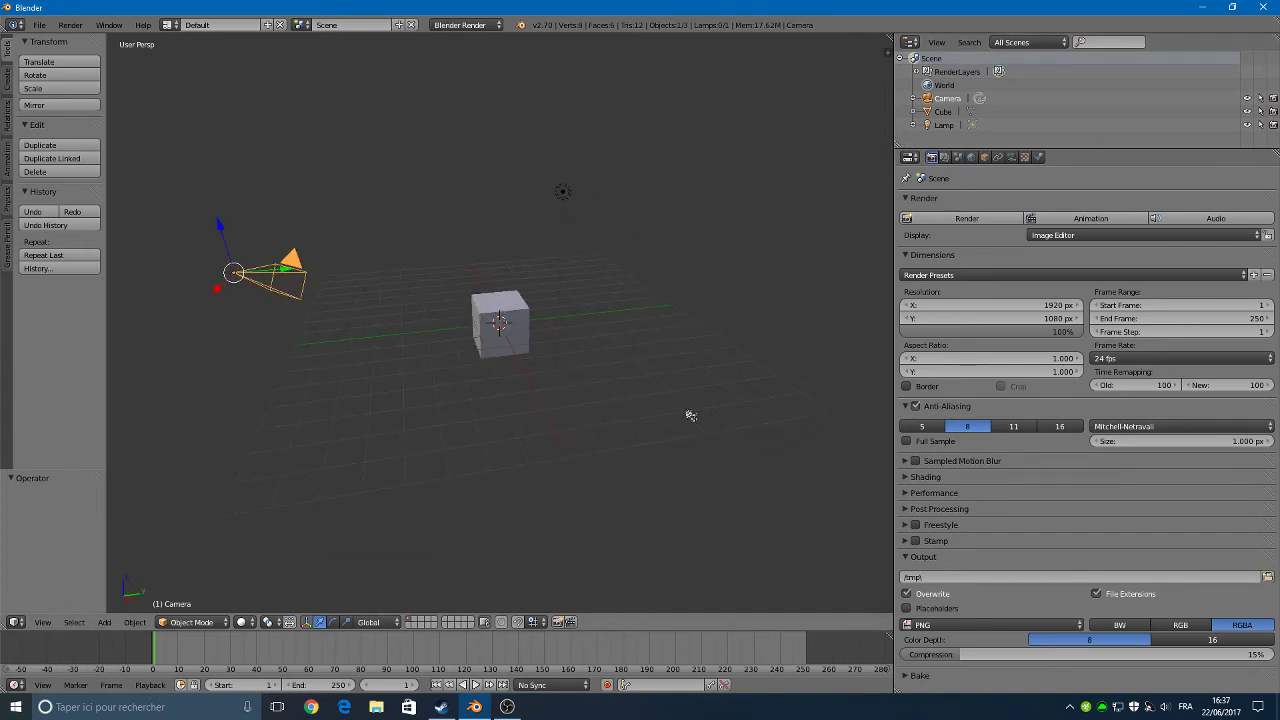
pyautogui.press('F12')
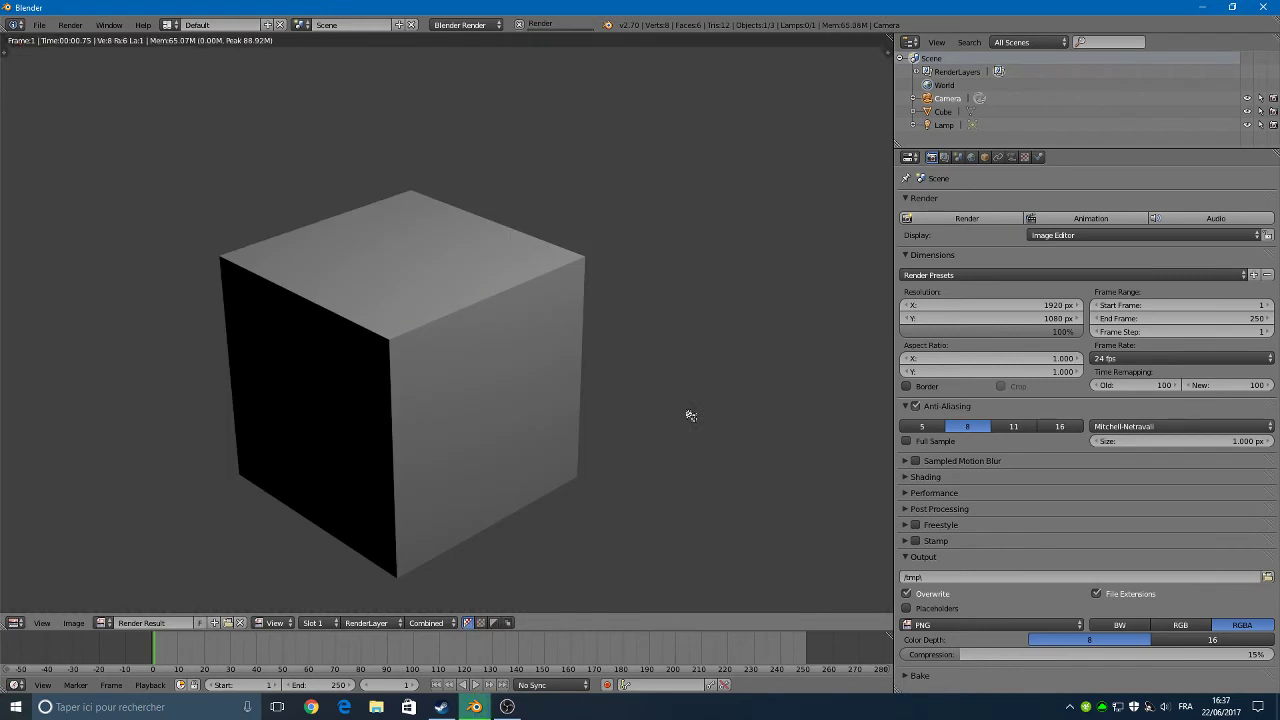
# Zoom out and pan the Render Result so the whole 1920x1080 cube frame is centred
pyautogui.scroll(-1, 342, 347)
pyautogui.scroll(-2, 370, 345)
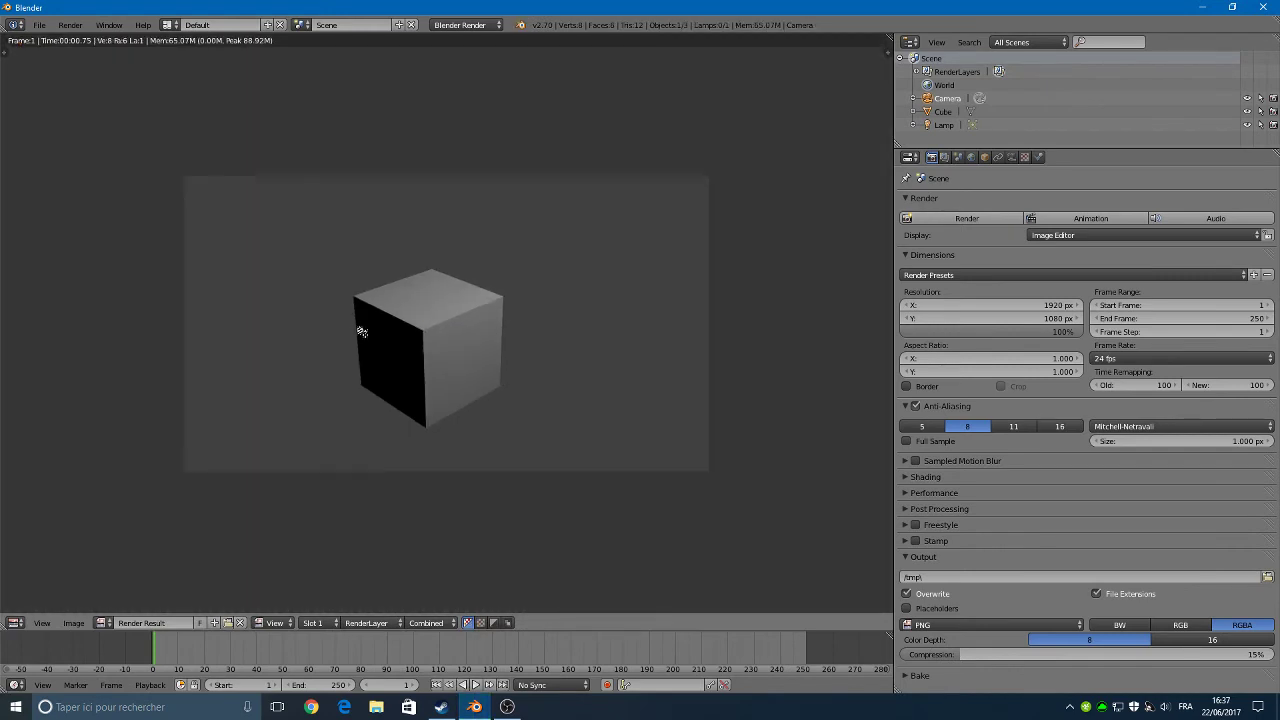
pyautogui.scroll(-1, 390, 344)
pyautogui.scroll(2, 404, 343)
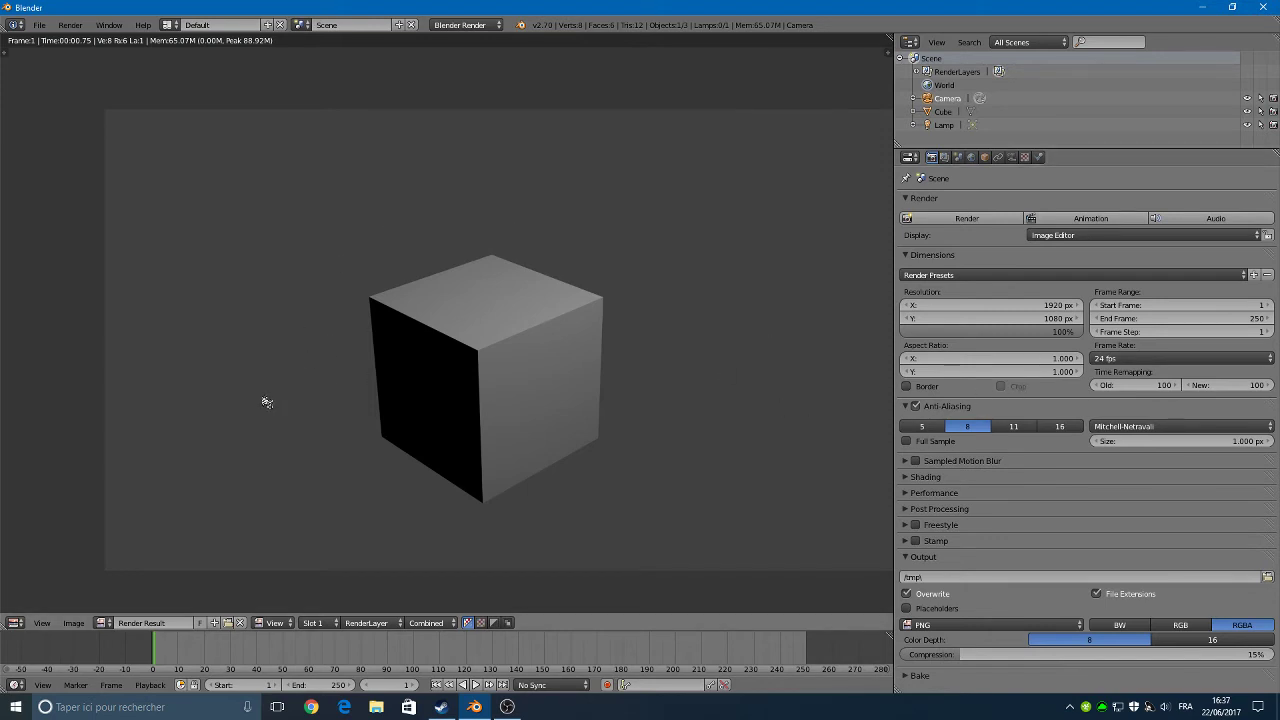
pyautogui.moveTo(430, 370); pyautogui.dragTo(366, 374, button='middle')
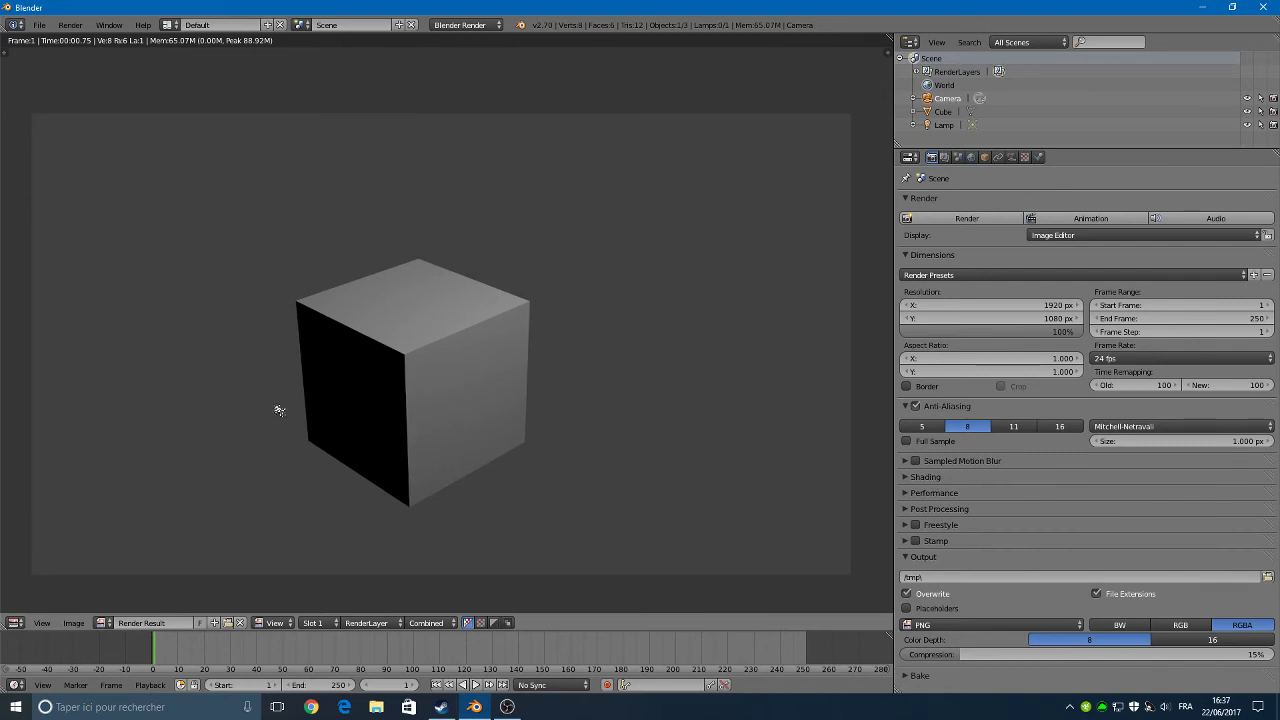
pyautogui.moveTo(277, 400); pyautogui.dragTo(243, 380, button='middle')
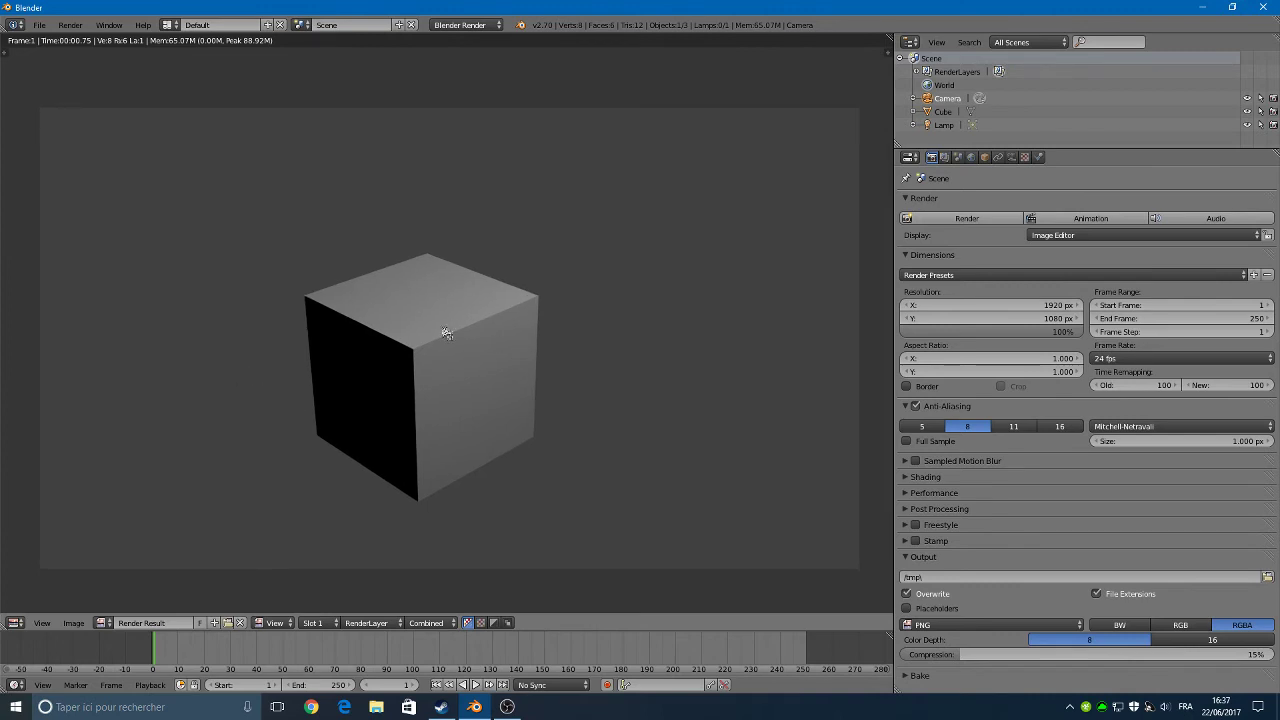
# Save the render as 'test youtube.png' in the Desktop Blender folder, then minimize Blender
pyautogui.click(76, 624)
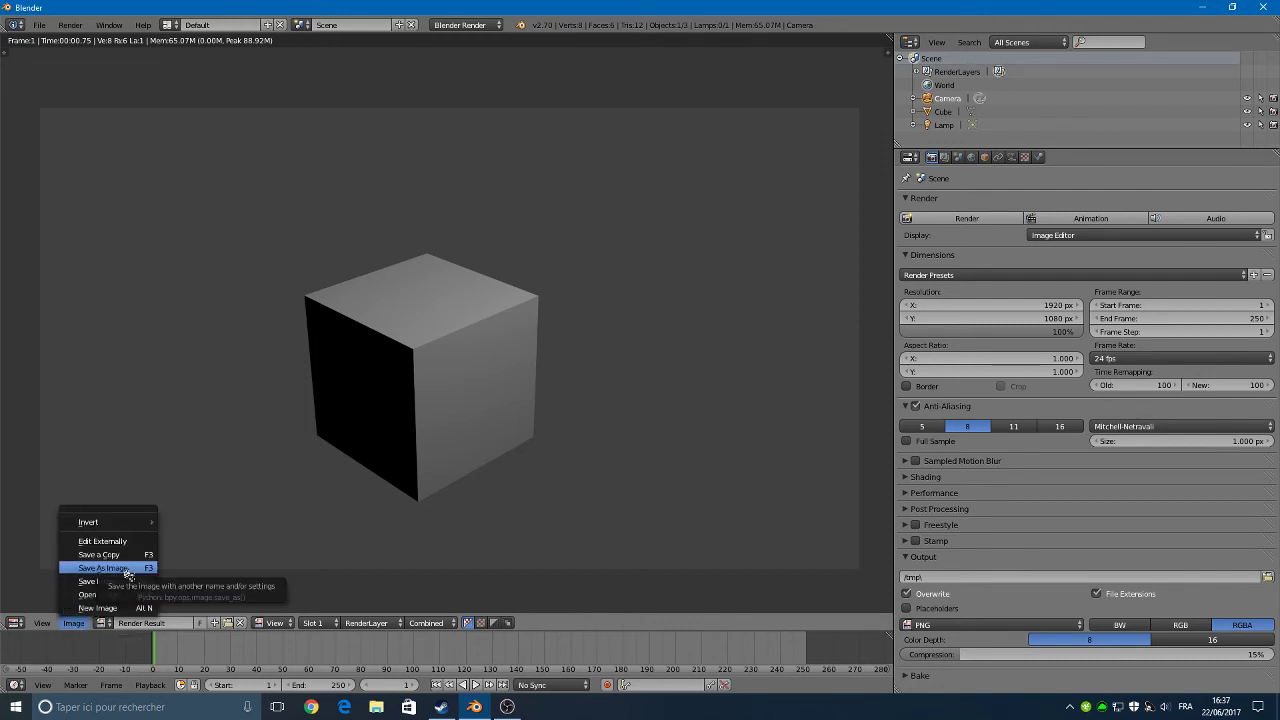
pyautogui.click(129, 572)
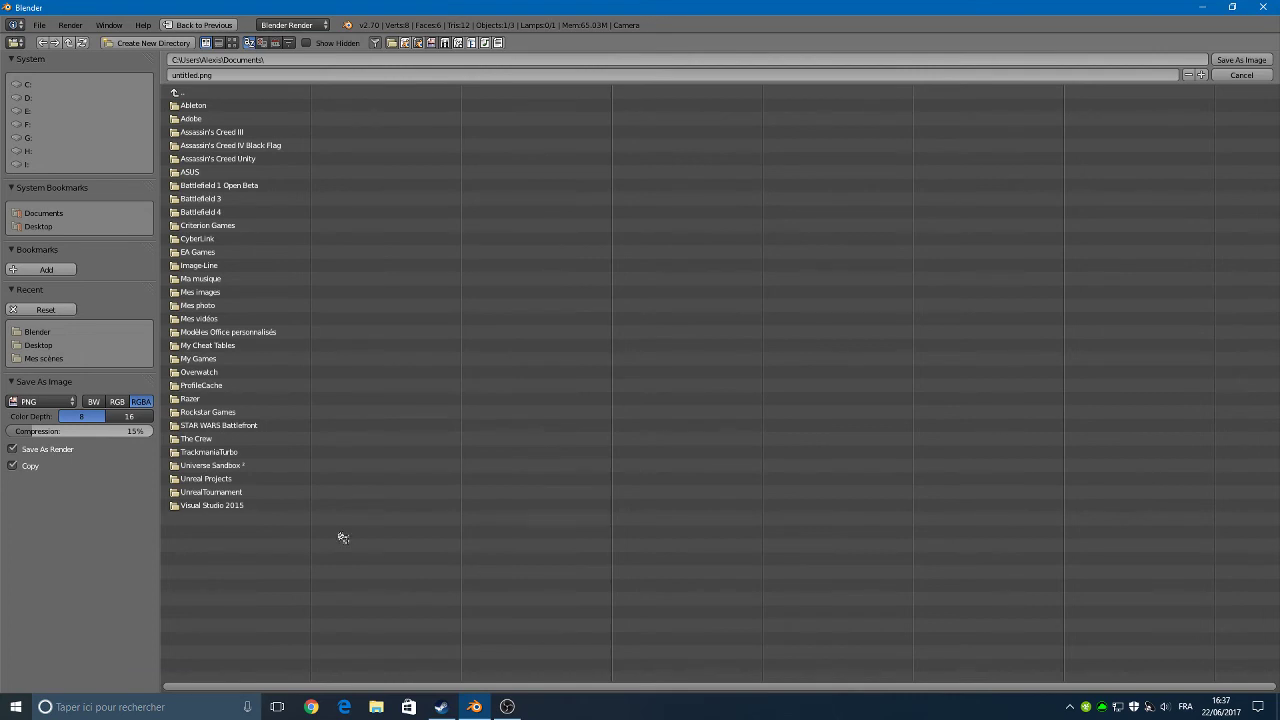
pyautogui.click(40, 228)
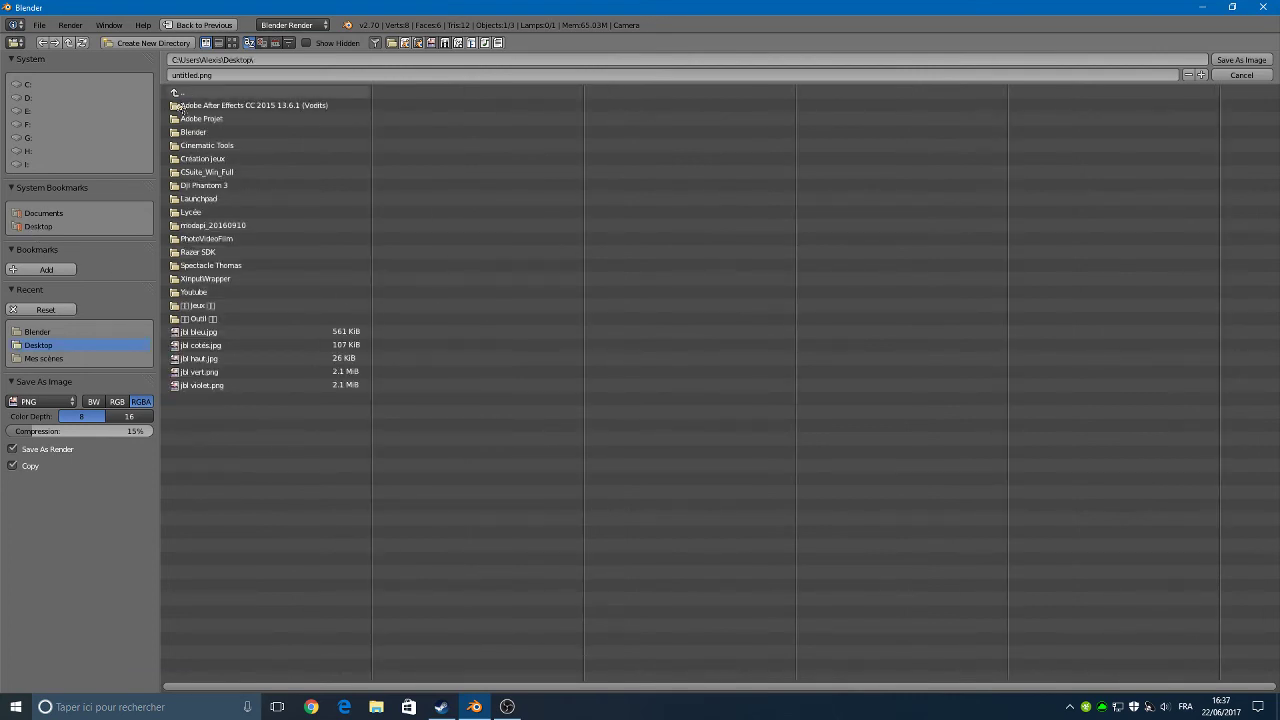
pyautogui.click(191, 133)
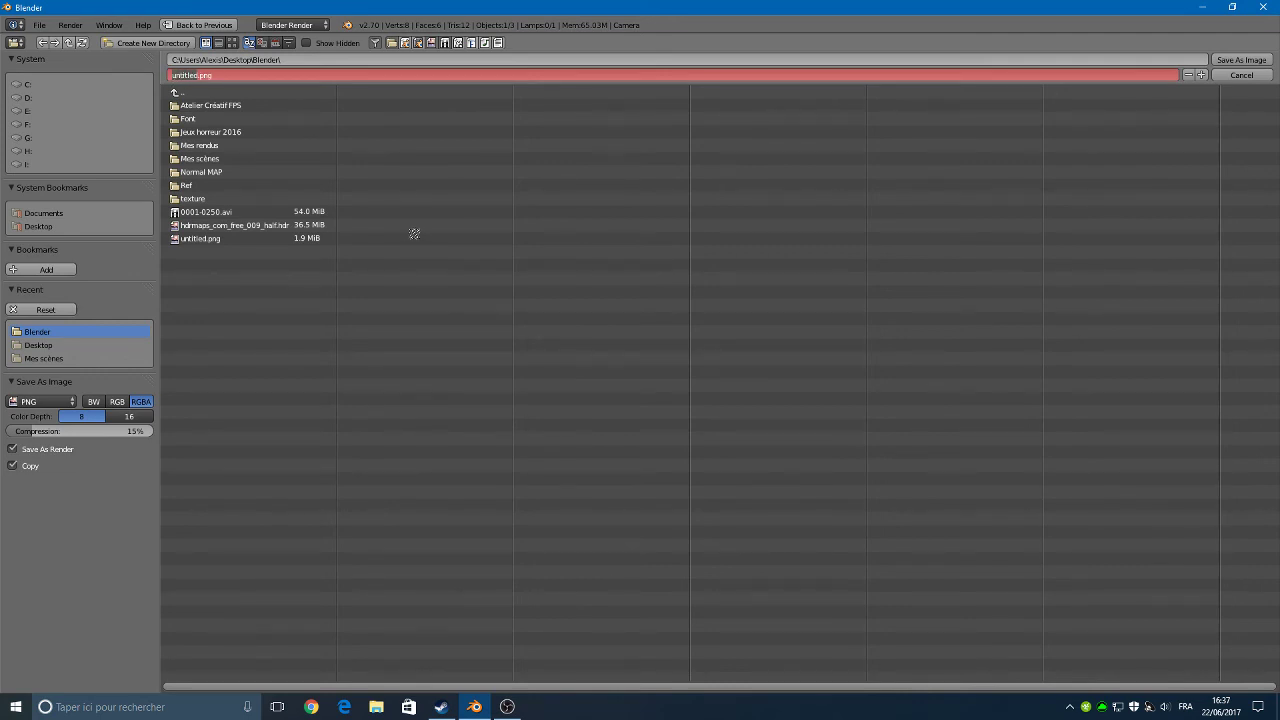
pyautogui.hotkey('ctrl', 'BackSpace')
pyautogui.click(1228, 58)
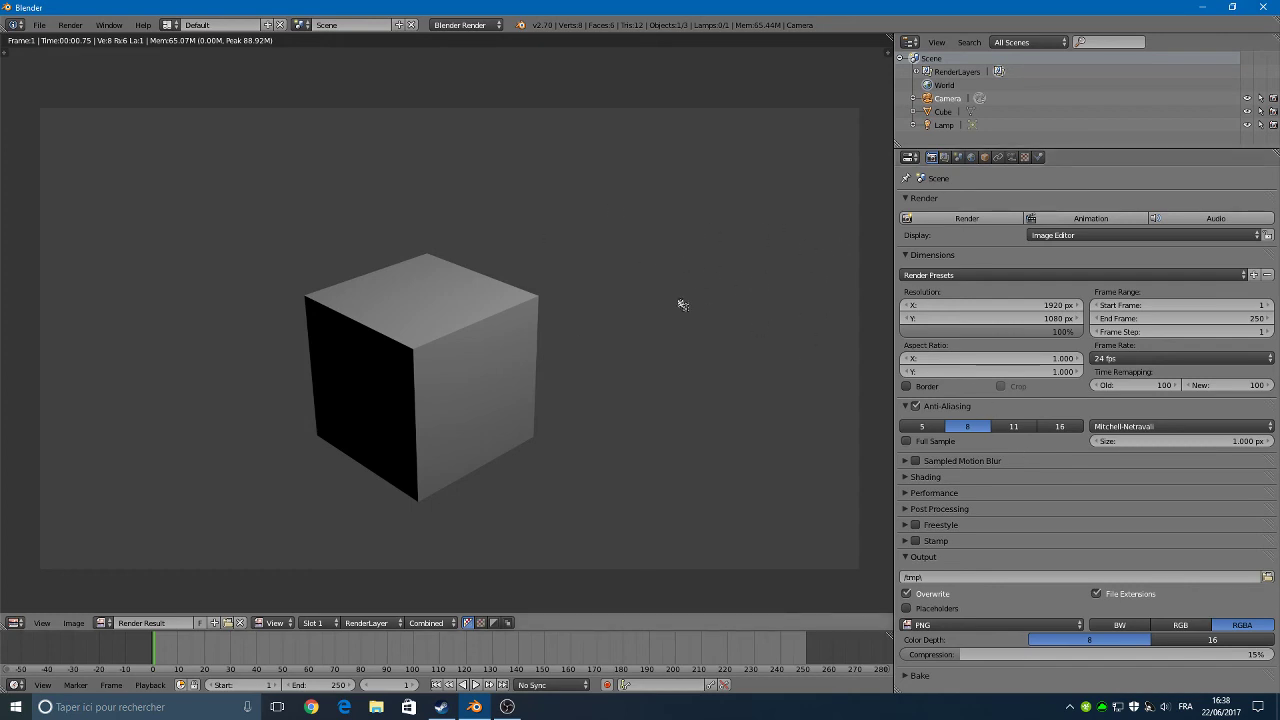
pyautogui.click(1201, 7)
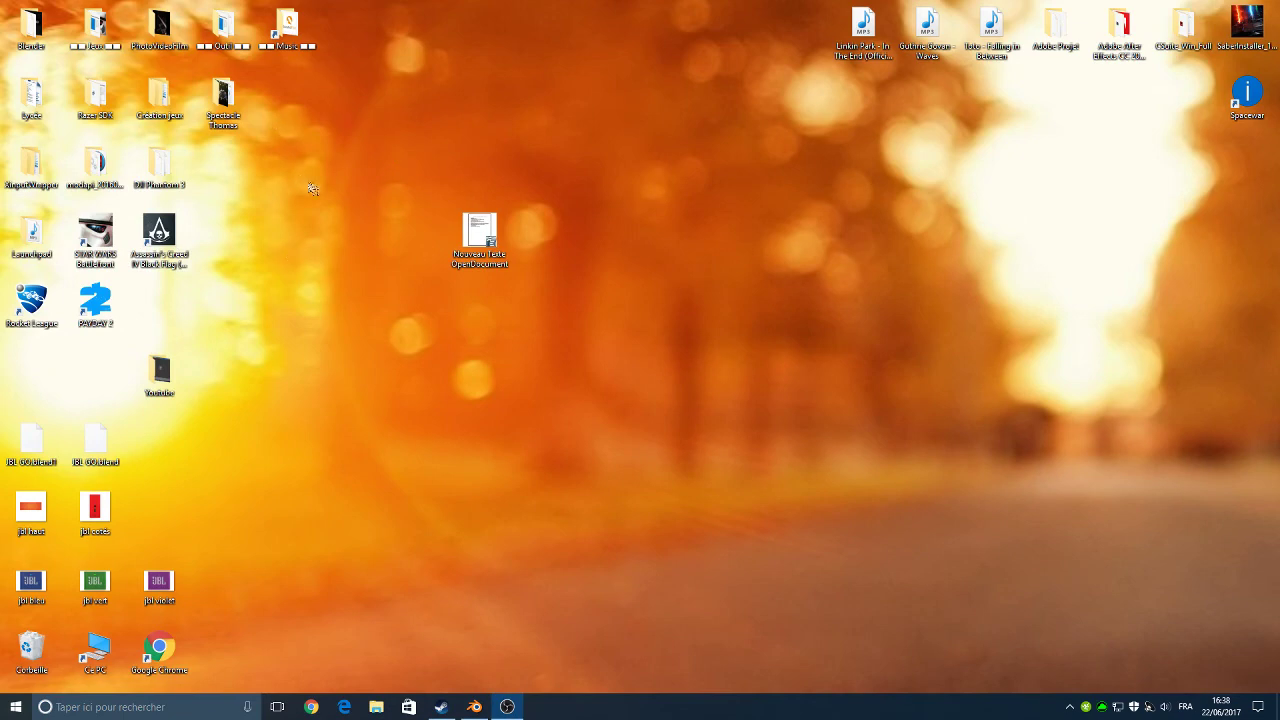
# Open test youtube.png from the Desktop Blender folder in Photos, then close Photos and Explorer
pyautogui.doubleClick(57, 25)
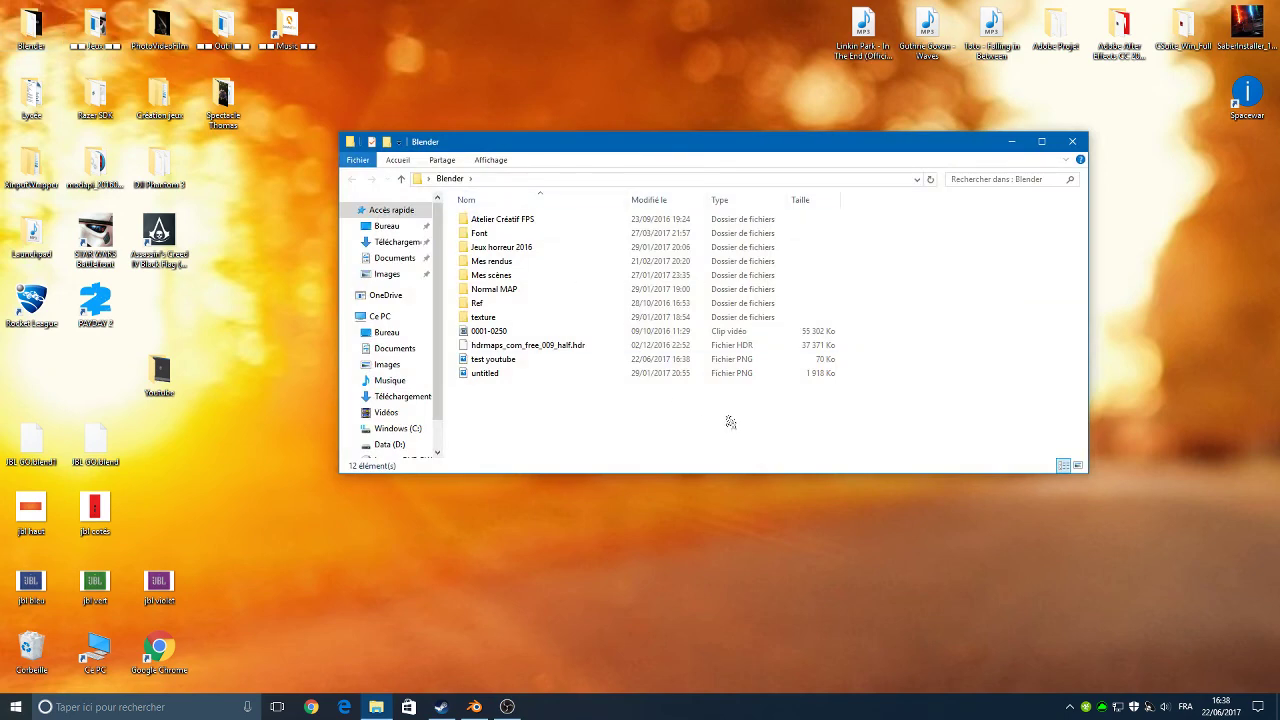
pyautogui.doubleClick(500, 363)
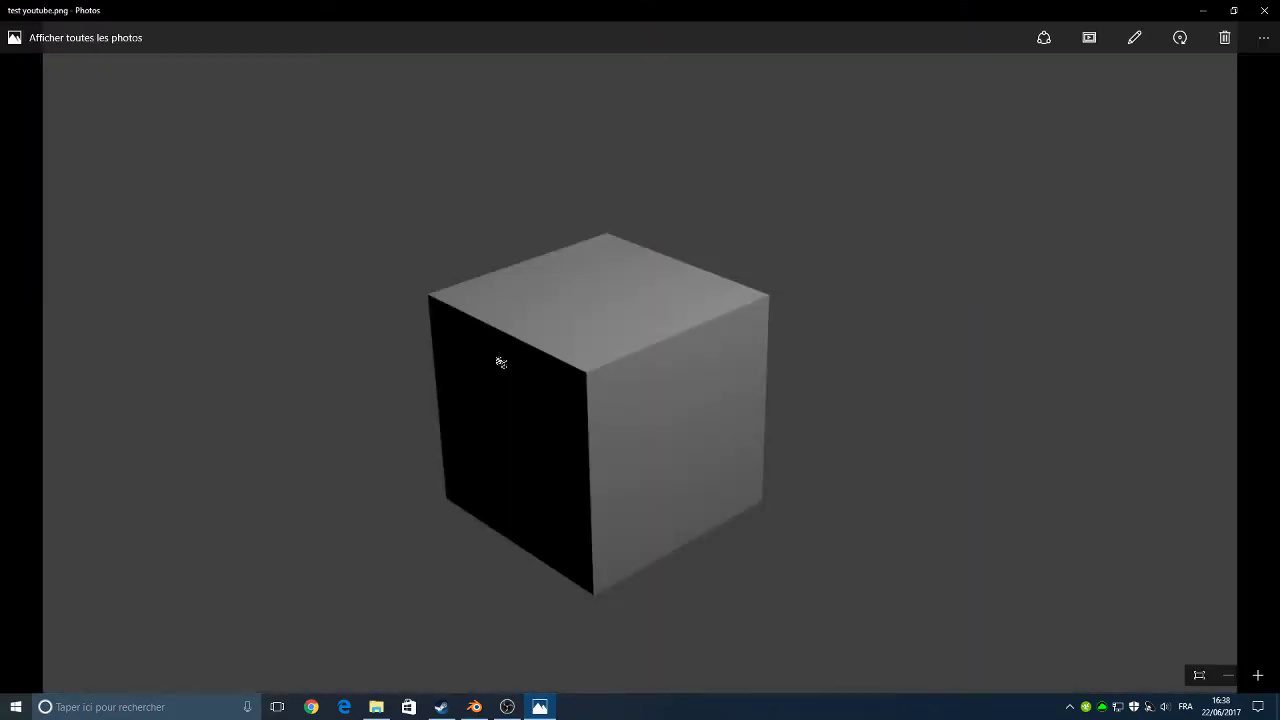
pyautogui.moveTo(594, 14); pyautogui.dragTo(591, 152)
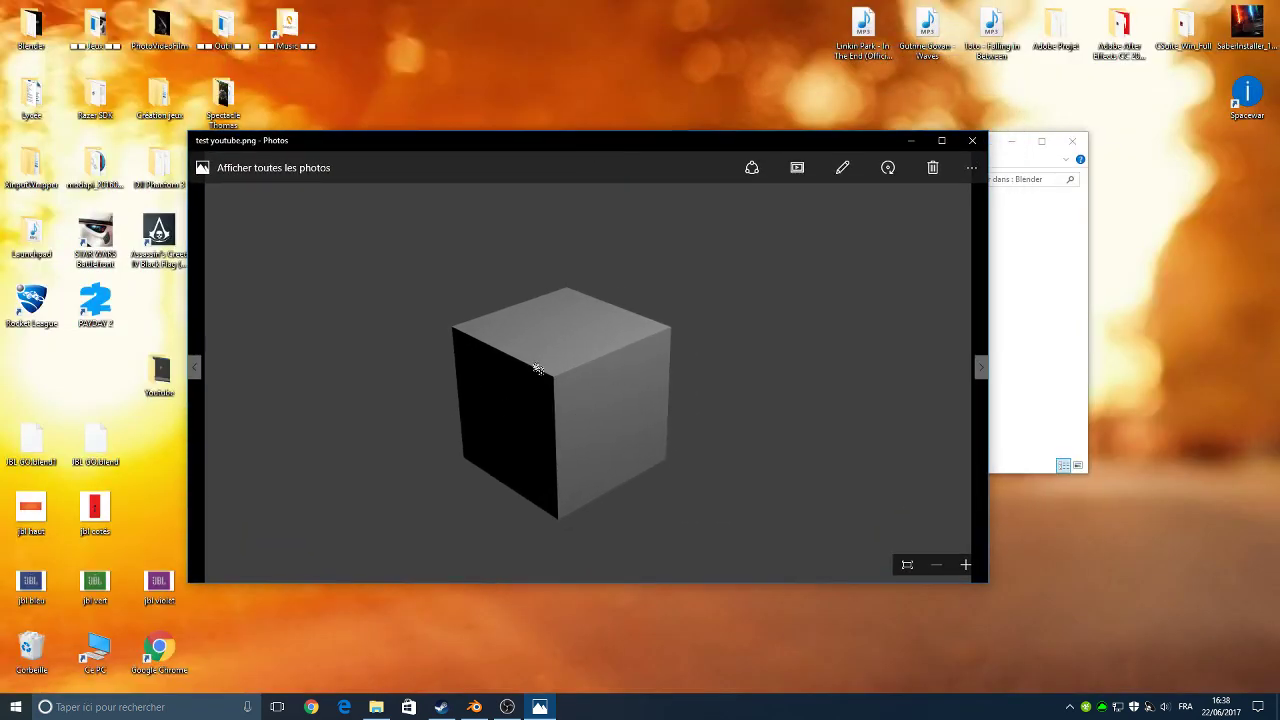
pyautogui.click(972, 140)
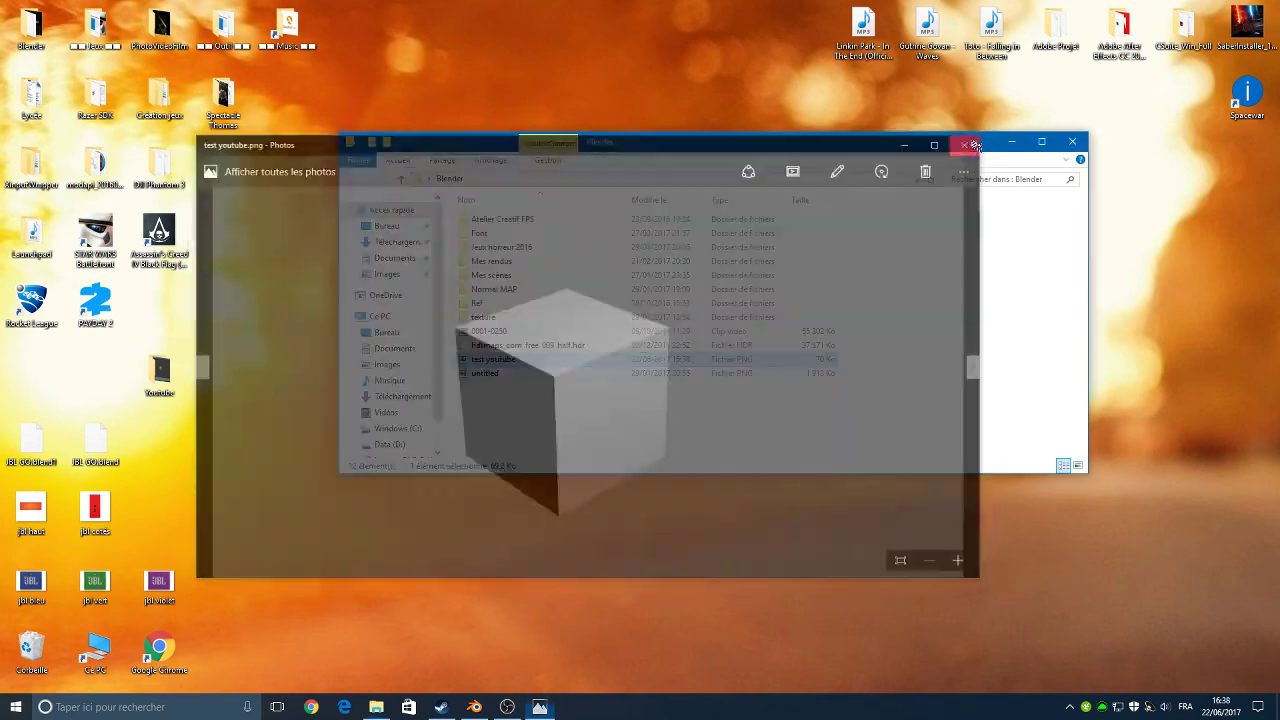
pyautogui.moveTo(873, 147); pyautogui.dragTo(857, 157)
pyautogui.click(974, 152)
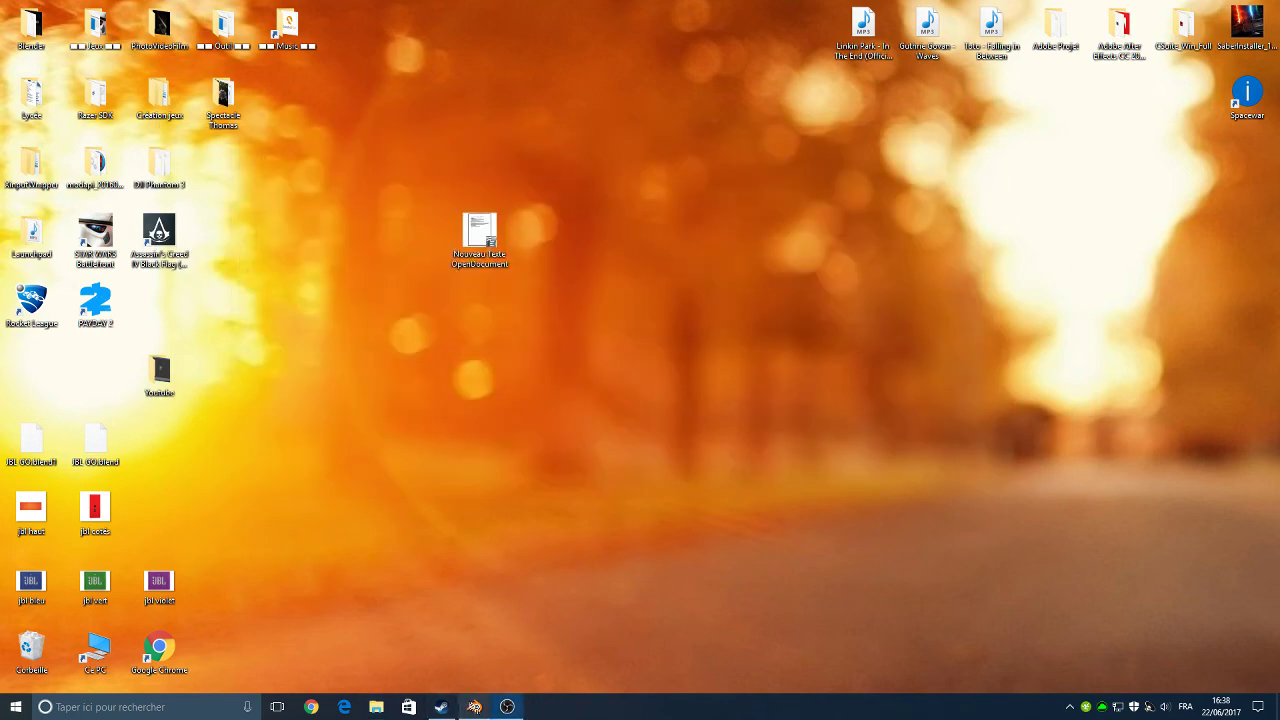
# Restore Blender from the taskbar to show the cube render result again
pyautogui.click(475, 708)
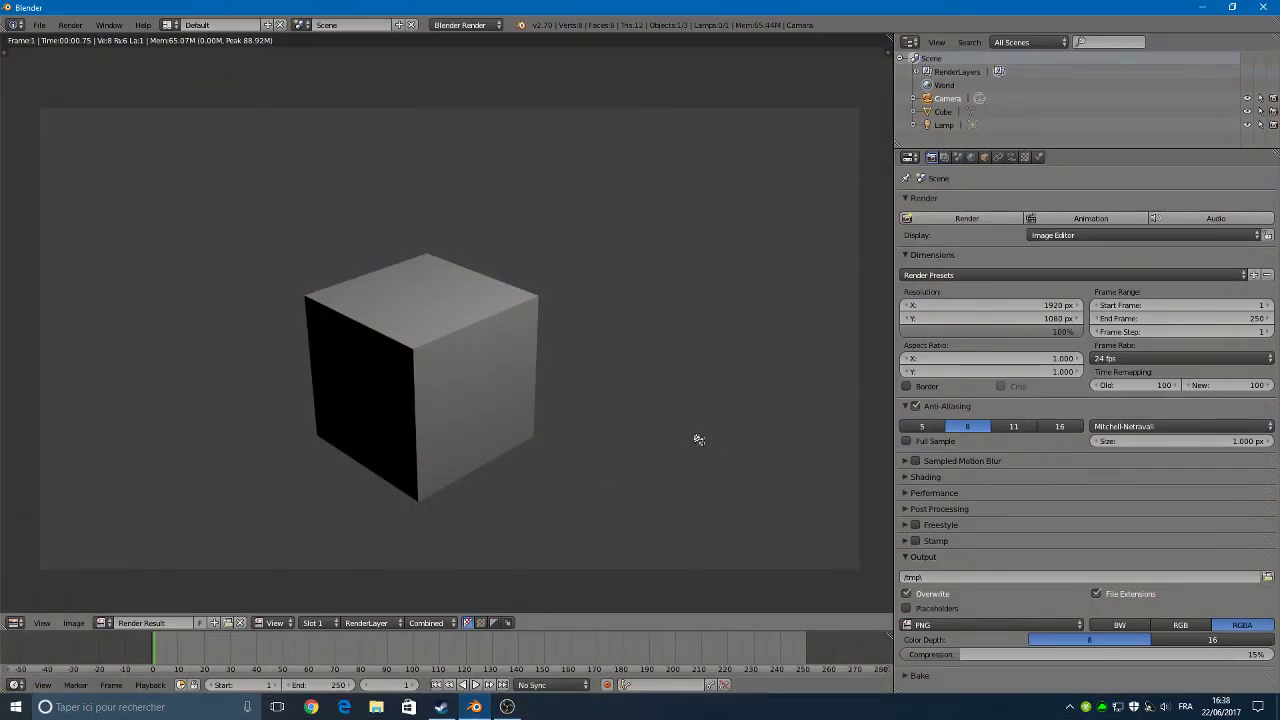